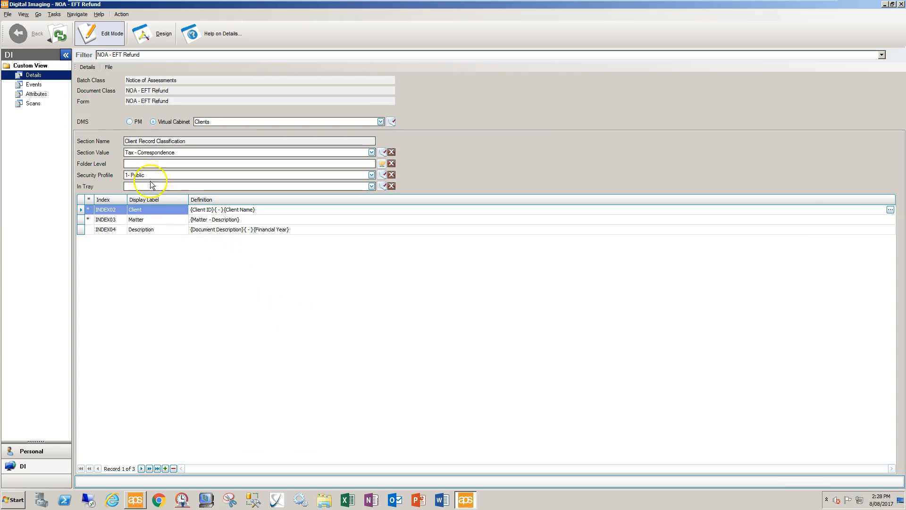
# Step: Review the events, attributes and details set up for the NOA - EFT Refund document class
pyautogui.click(34, 85)
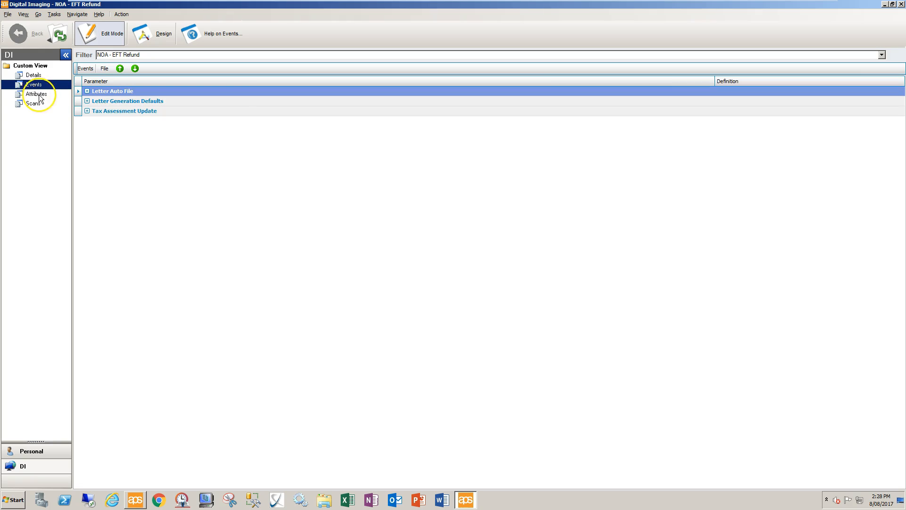
pyautogui.click(38, 95)
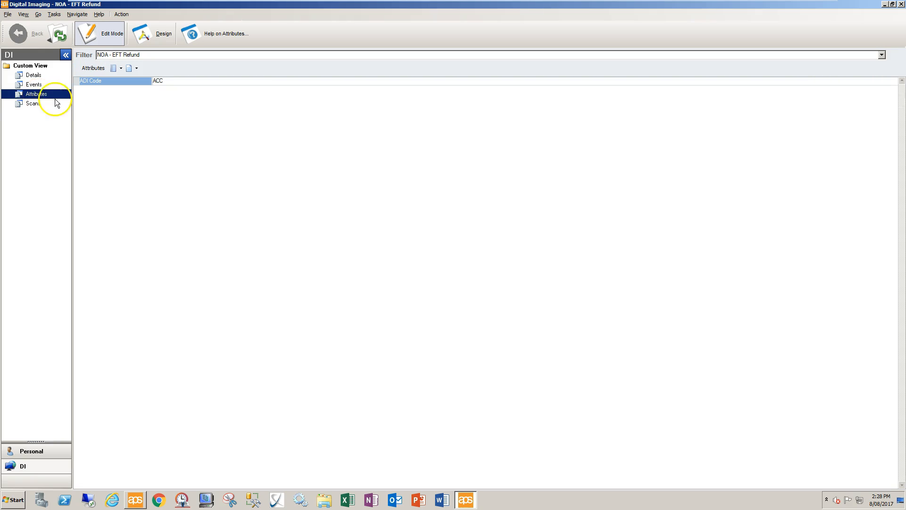
pyautogui.click(38, 75)
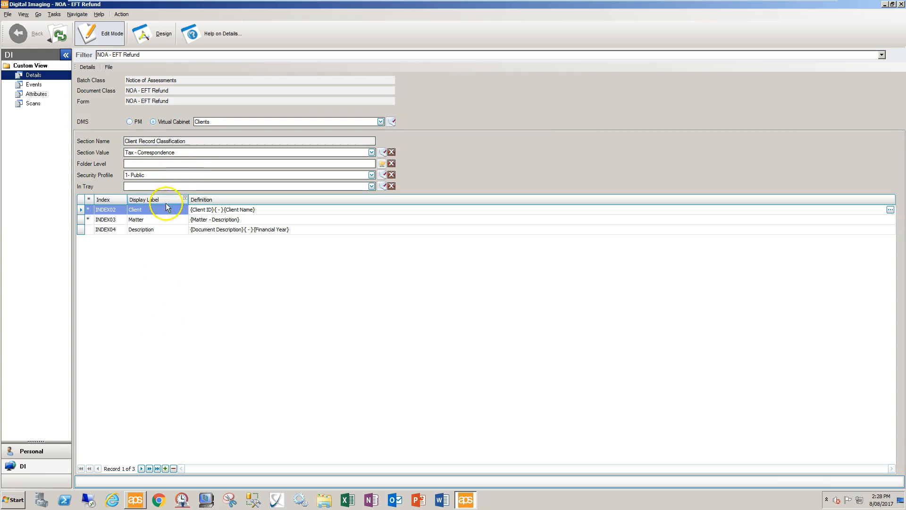
pyautogui.click(34, 85)
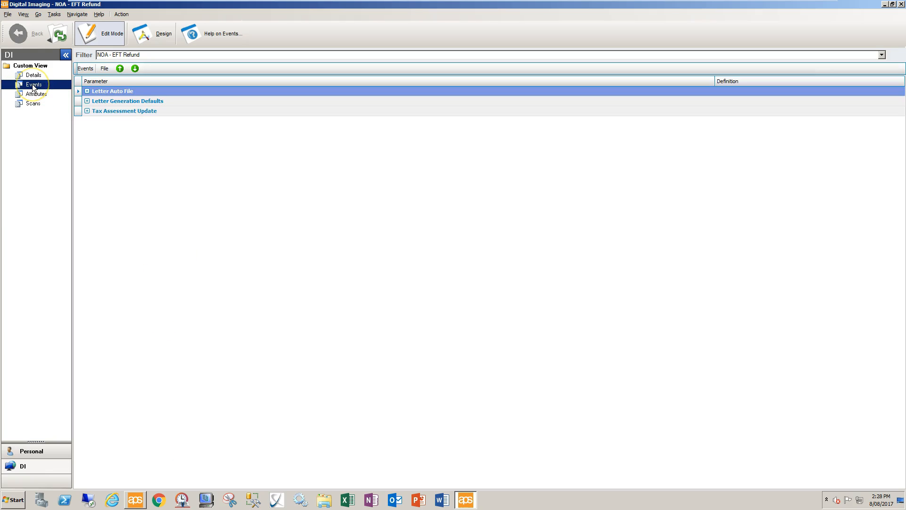
pyautogui.click(33, 75)
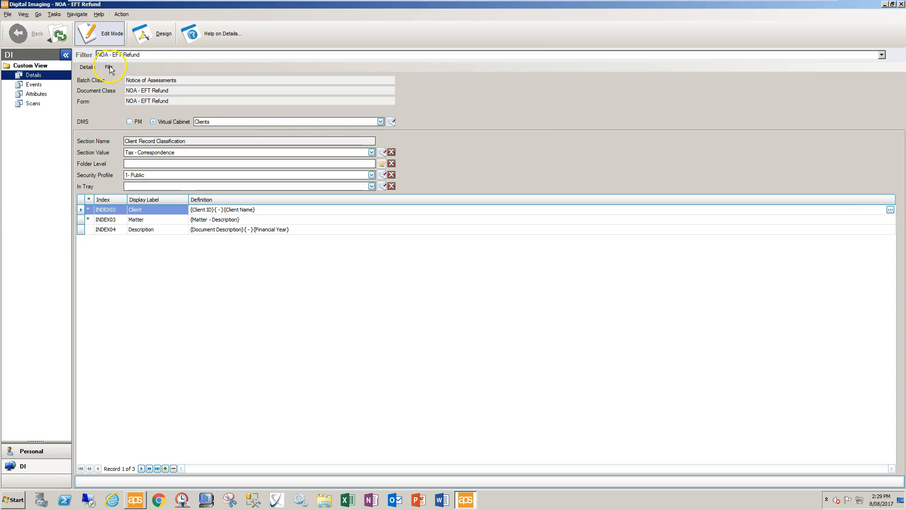
# Step: Duplicate the details, events and attributes of NOA - EFT Refund to all document classes from NOA - File Only through NOAA - SOA Refund
pyautogui.click(109, 37)
pyautogui.click(109, 67)
pyautogui.click(132, 99)
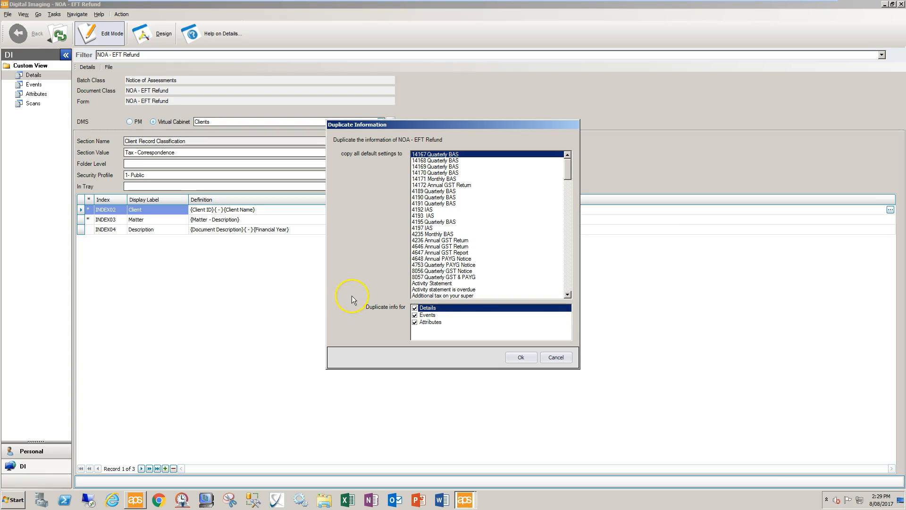
pyautogui.moveTo(567, 171); pyautogui.dragTo(563, 223)
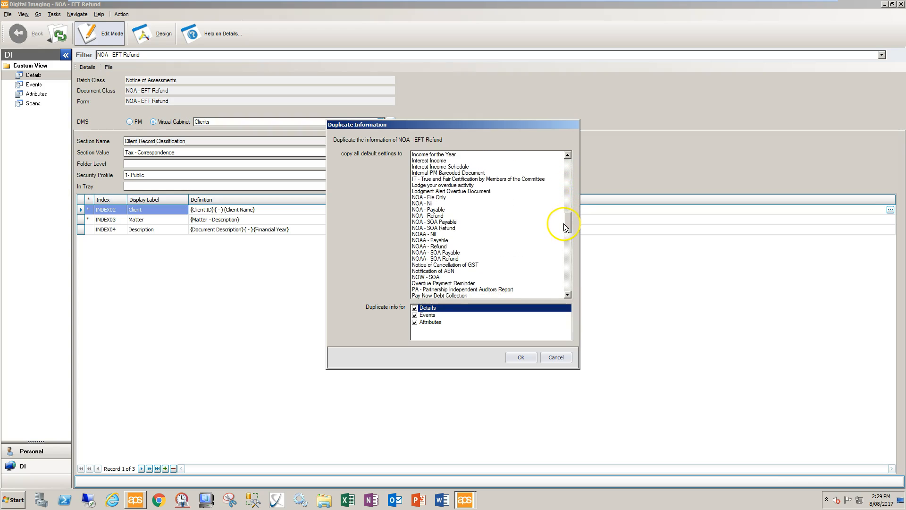
pyautogui.click(438, 198)
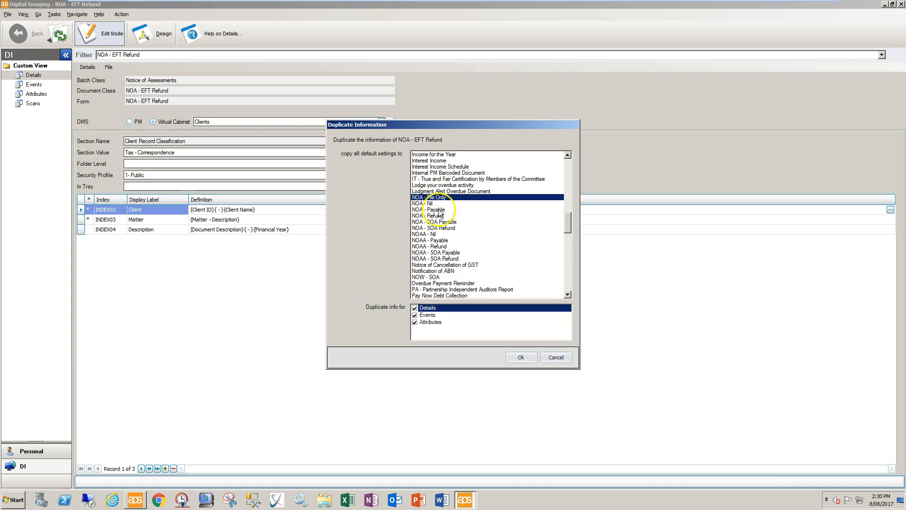
pyautogui.keyDown('shift'); pyautogui.click(421, 259); pyautogui.keyUp('shift')
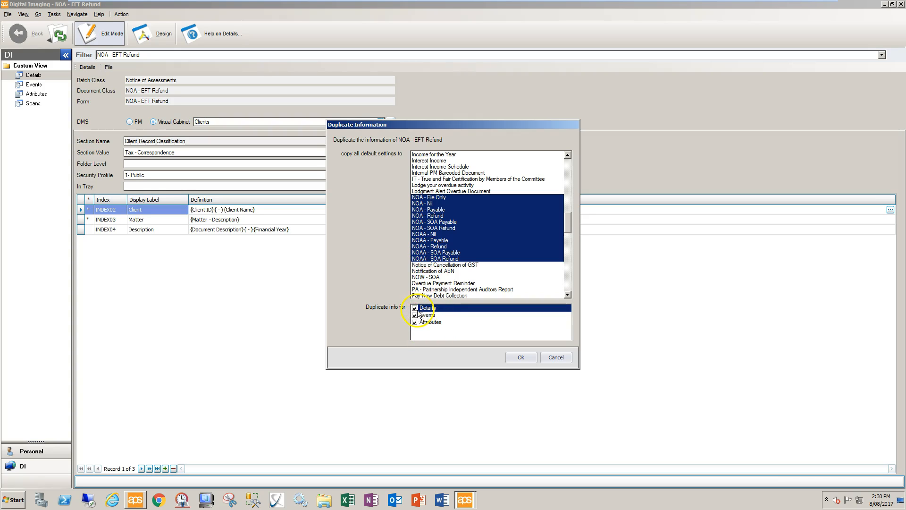
pyautogui.click(520, 358)
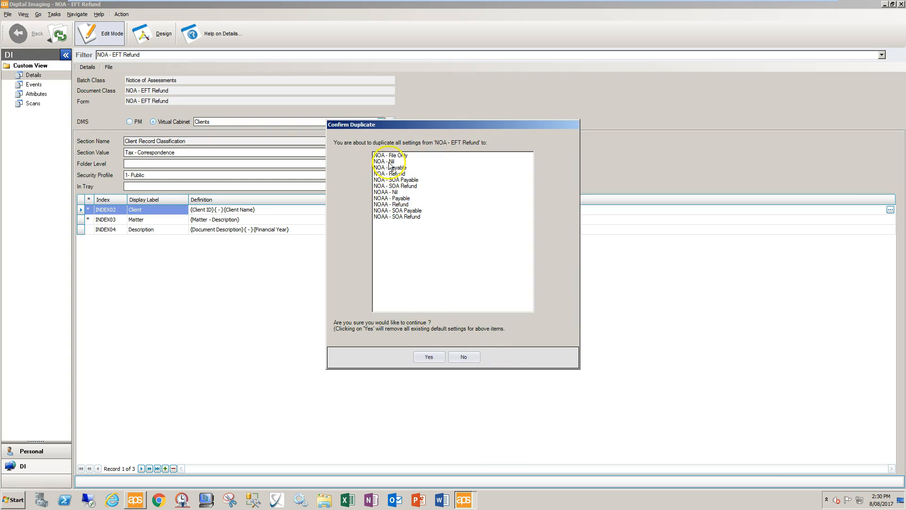
pyautogui.click(427, 358)
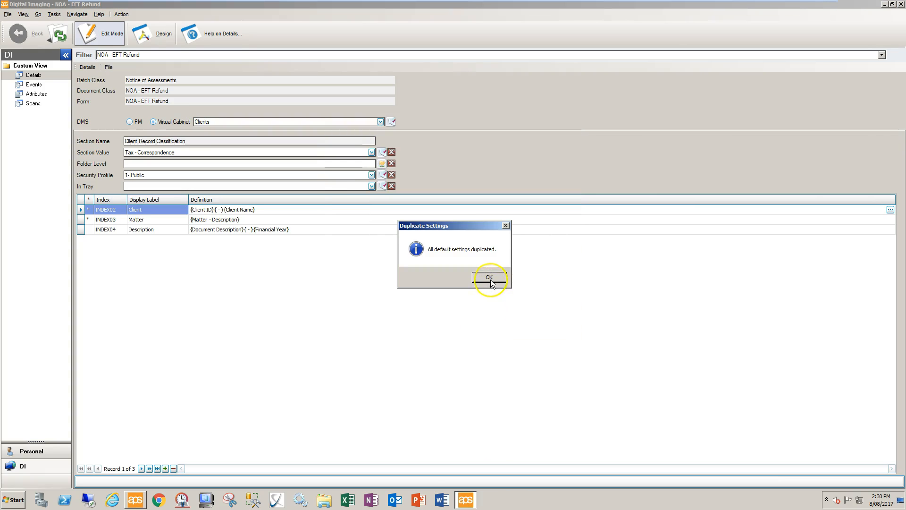
pyautogui.click(489, 278)
# Step: Switch the filter to NOA - File Only and check its details, events and attributes
pyautogui.click(163, 55)
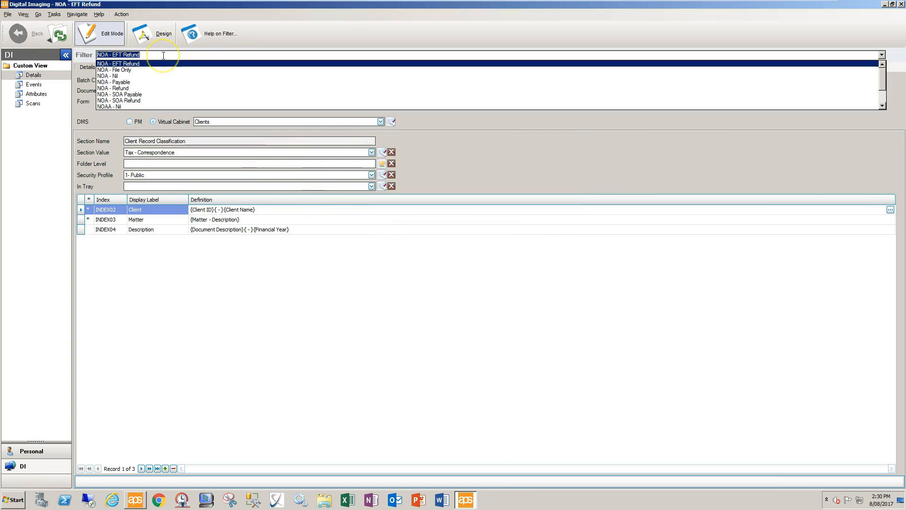
pyautogui.press('Down')
pyautogui.press('Return')
pyautogui.click(36, 75)
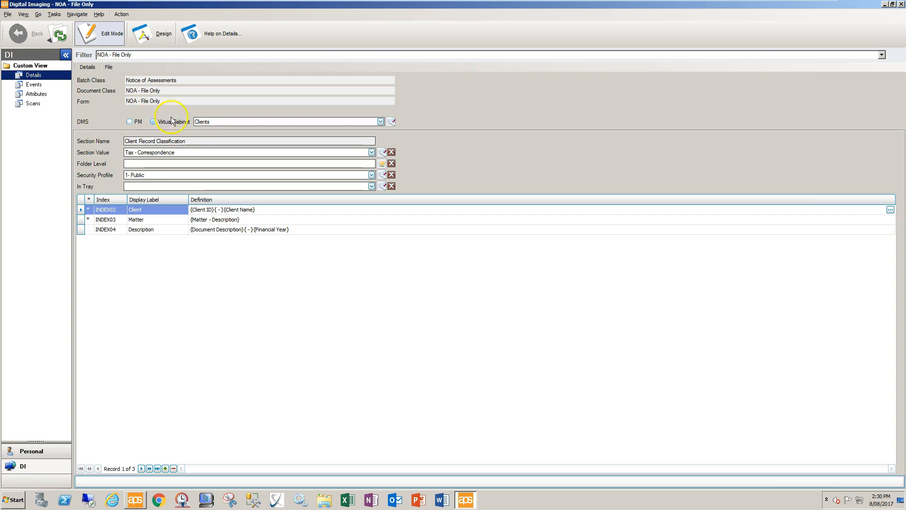
pyautogui.click(34, 85)
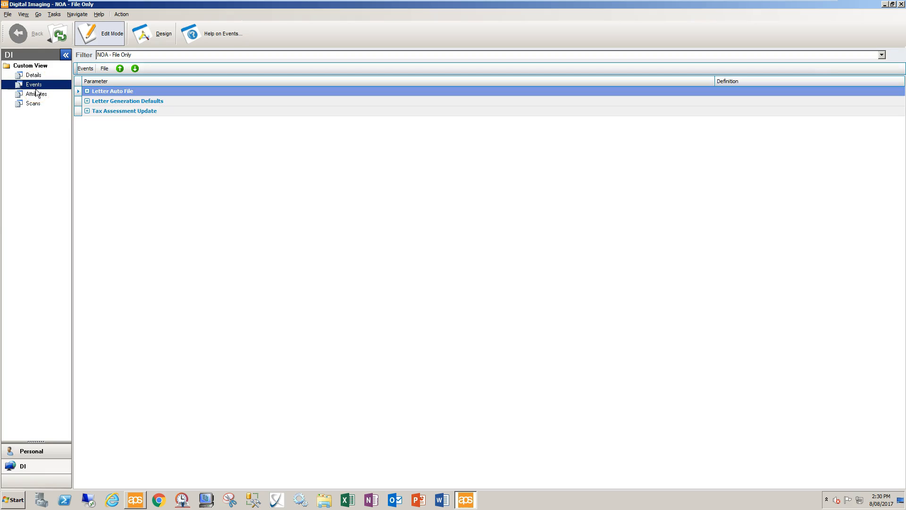
pyautogui.click(36, 96)
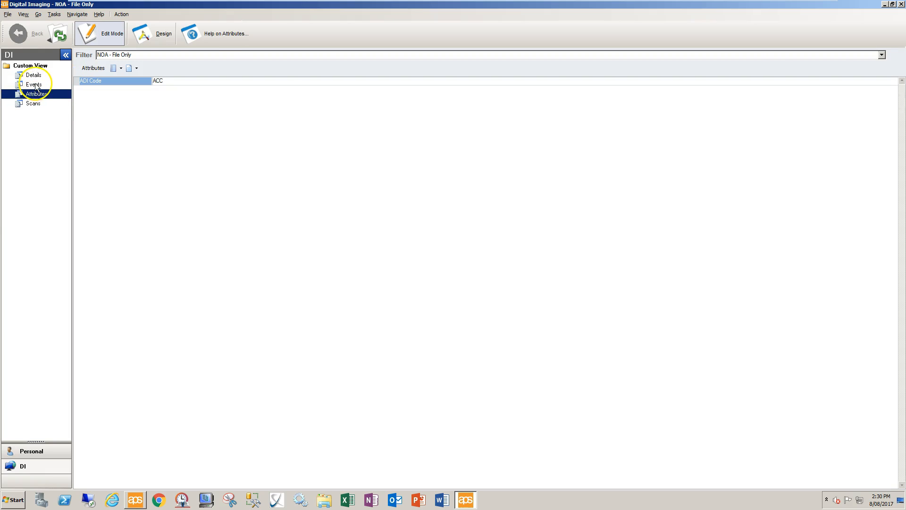
# Step: Remove the Tax Assessment Update event from the NOA - File Only document class
pyautogui.click(34, 84)
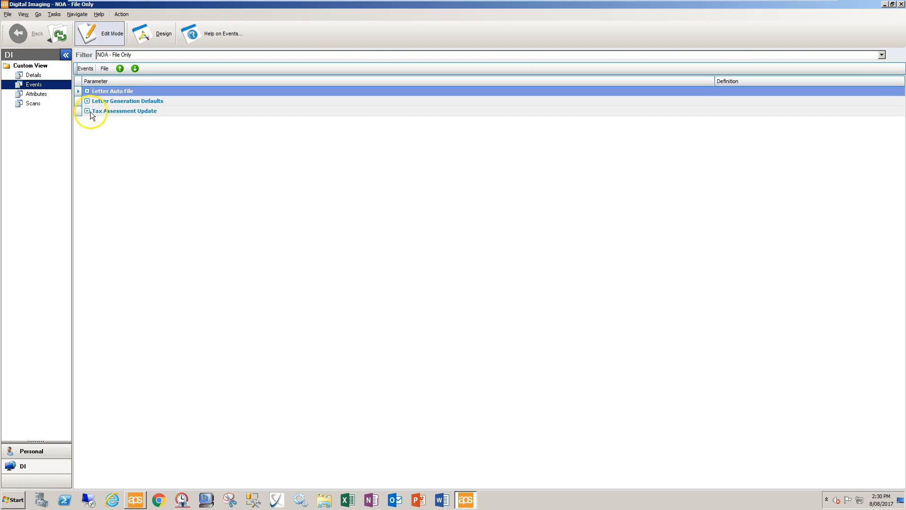
pyautogui.click(104, 112)
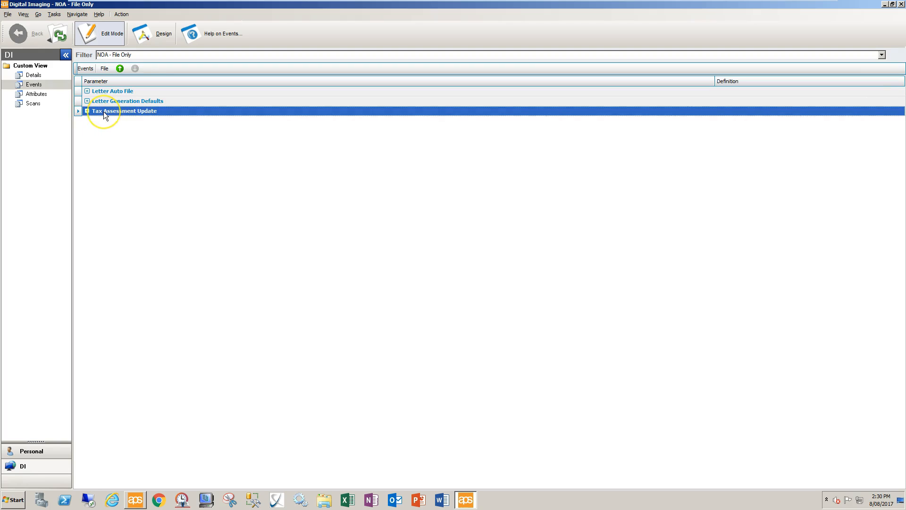
pyautogui.click(104, 69)
pyautogui.click(124, 96)
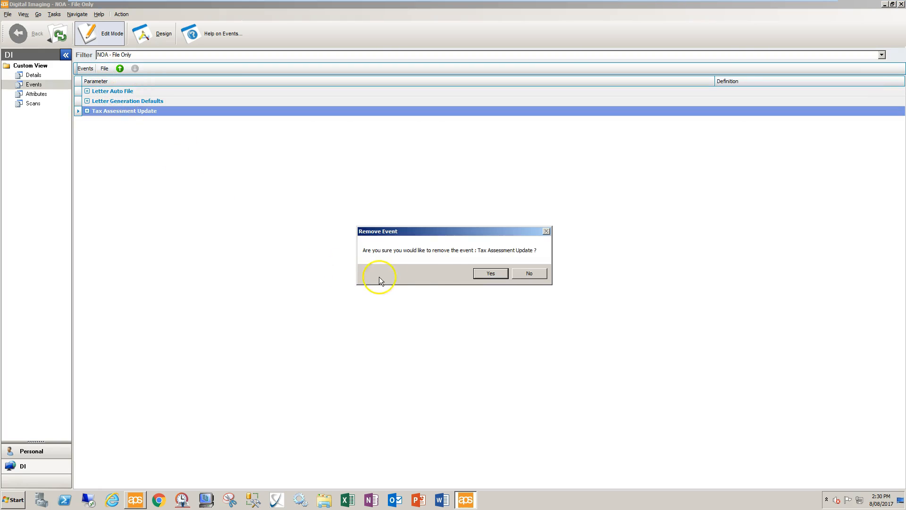
pyautogui.click(484, 275)
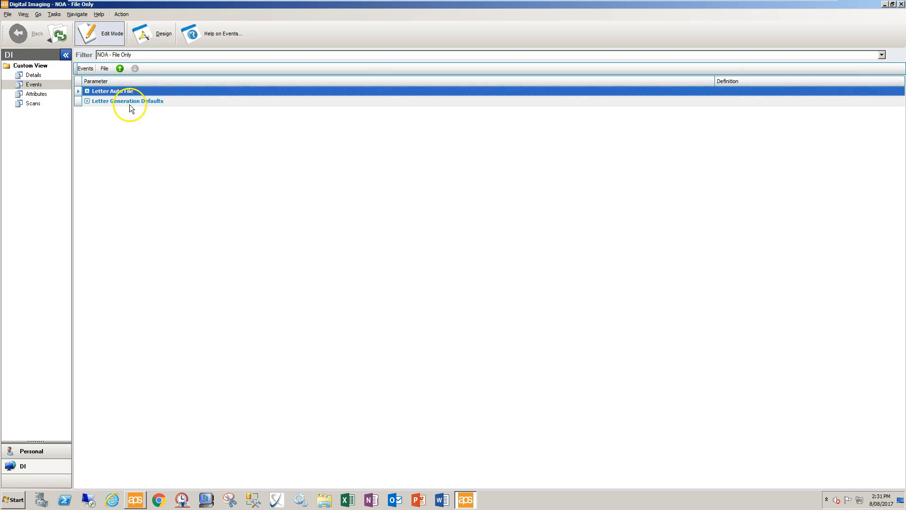
# Step: Remove the Letter Auto File and Letter Generation Defaults events from NOA - File Only
pyautogui.click(105, 69)
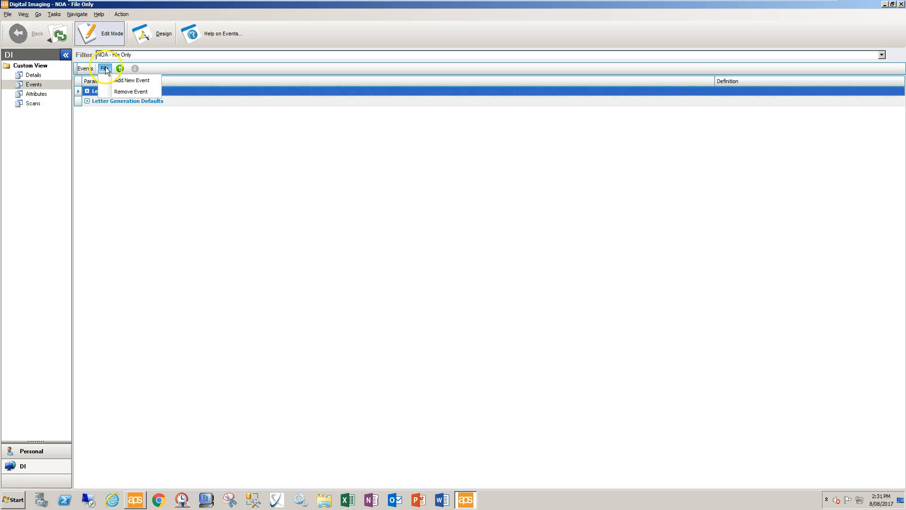
pyautogui.click(126, 92)
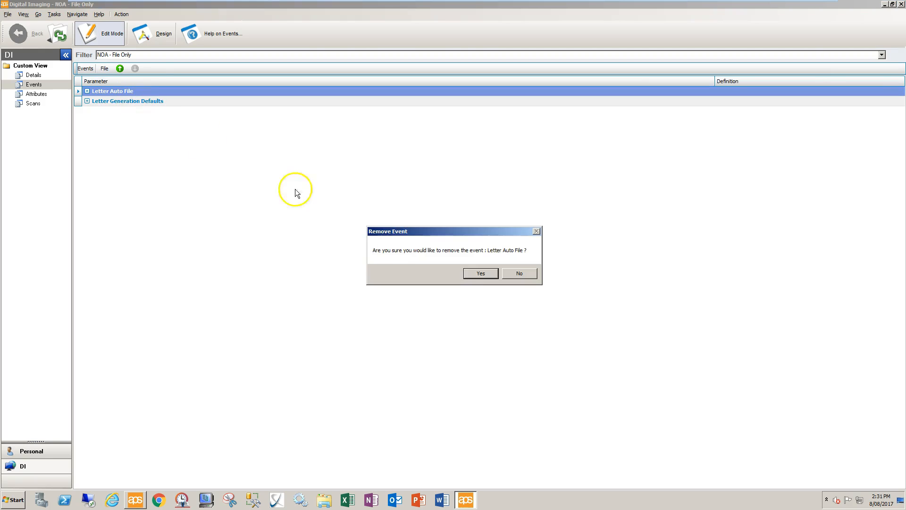
pyautogui.click(468, 270)
pyautogui.click(104, 69)
pyautogui.click(129, 91)
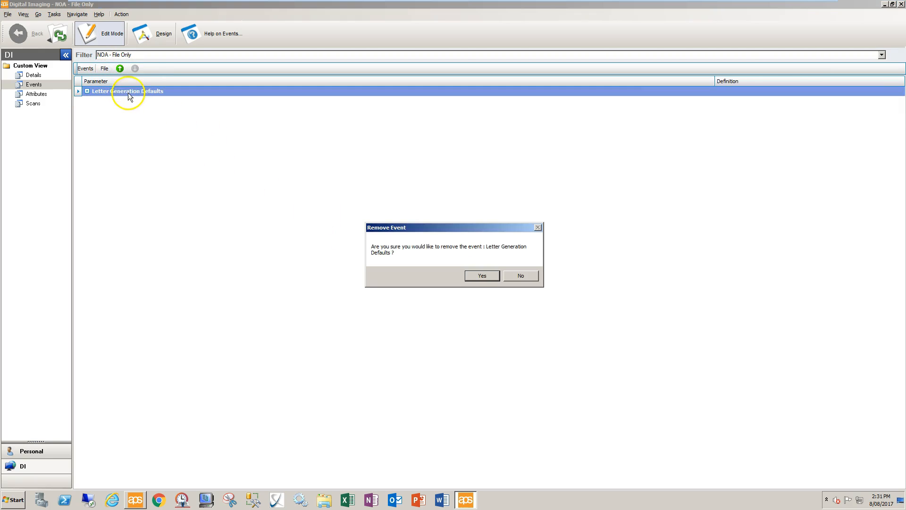
pyautogui.click(478, 276)
# Step: Switch the filter to NOA - Nil and expand the parameters of its Tax Assessment Update event
pyautogui.click(142, 55)
pyautogui.hotkey('alt', 'Down')
pyautogui.press('Down')
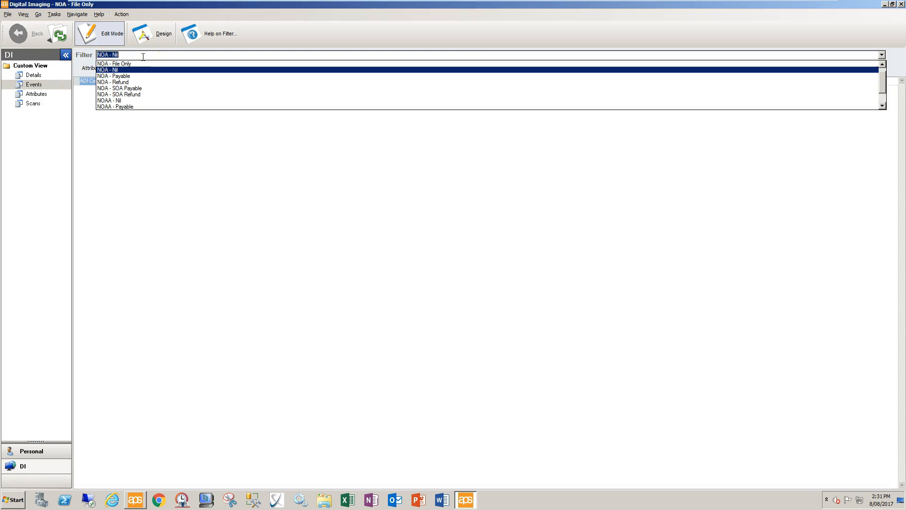
pyautogui.press('Return')
pyautogui.click(34, 75)
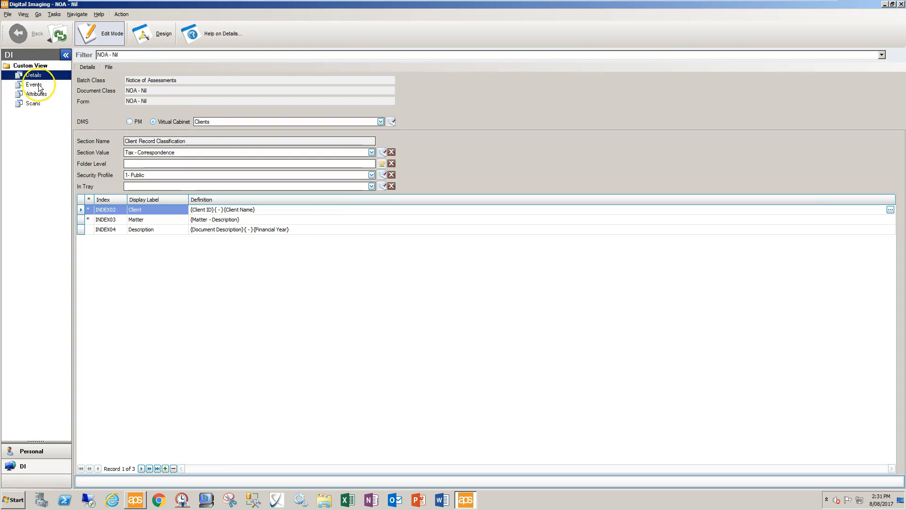
pyautogui.click(38, 86)
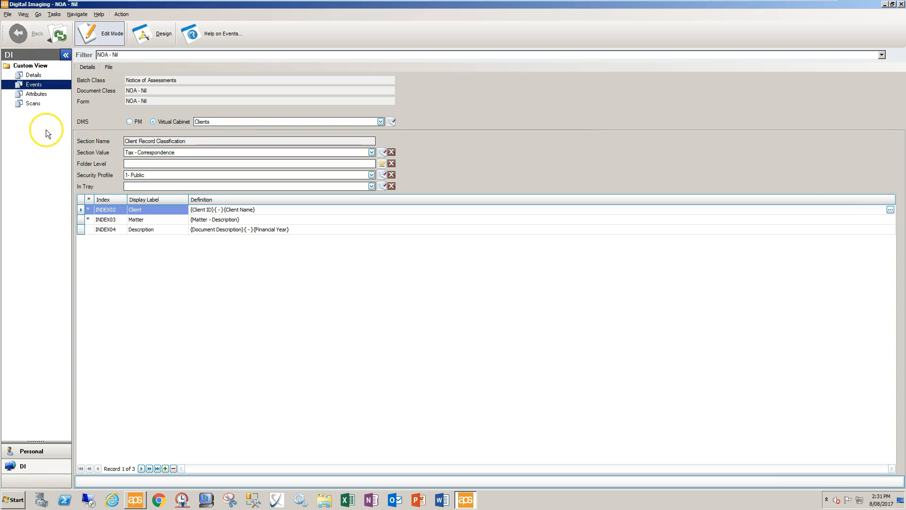
pyautogui.click(39, 66)
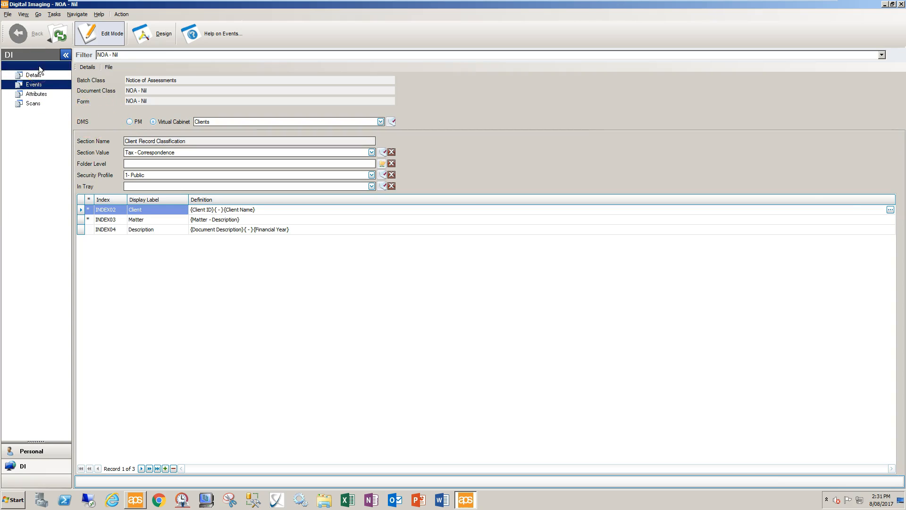
pyautogui.click(33, 85)
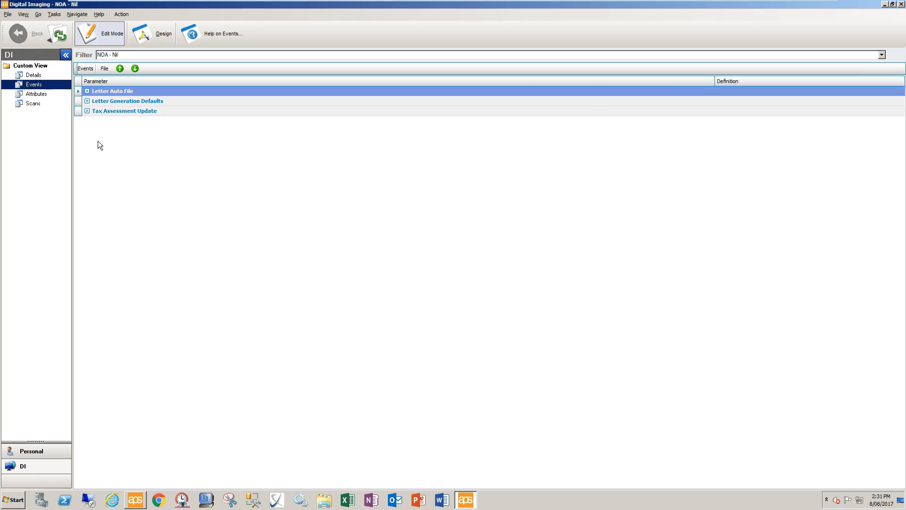
pyautogui.click(87, 111)
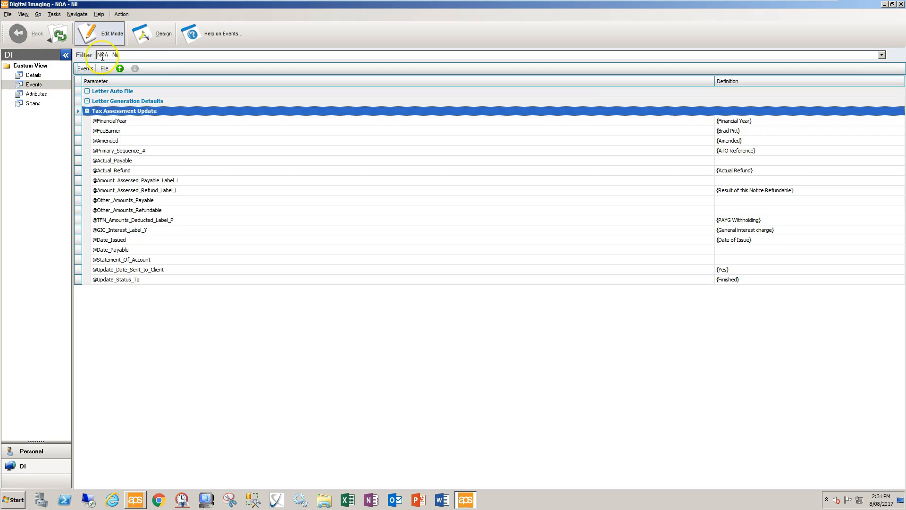
pyautogui.click(731, 161)
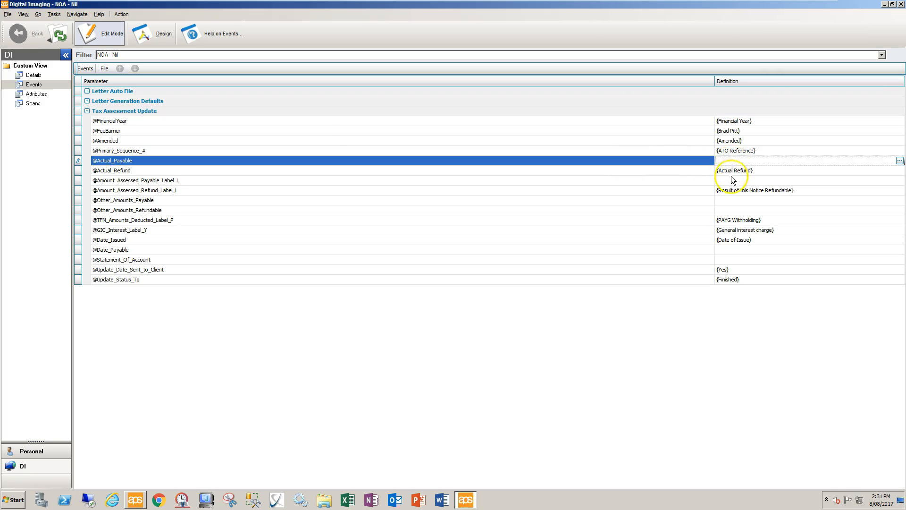
pyautogui.click(733, 182)
pyautogui.click(733, 202)
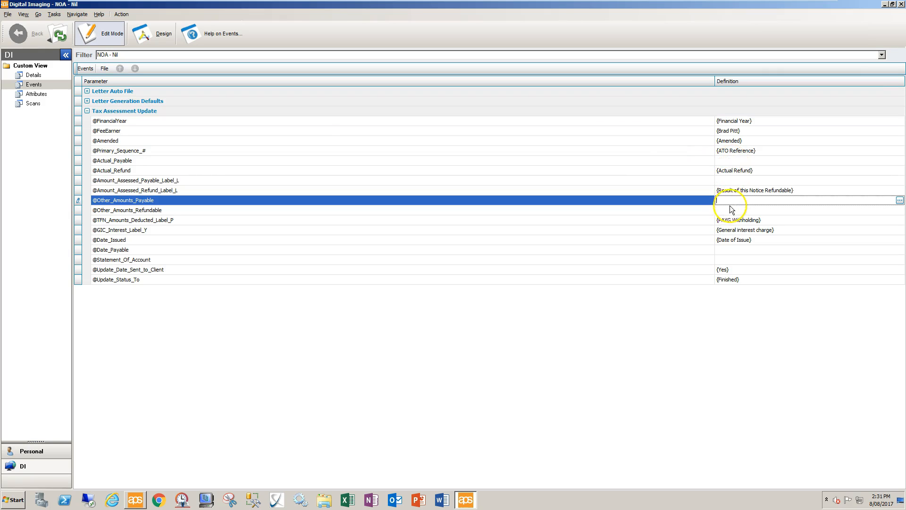
pyautogui.click(732, 212)
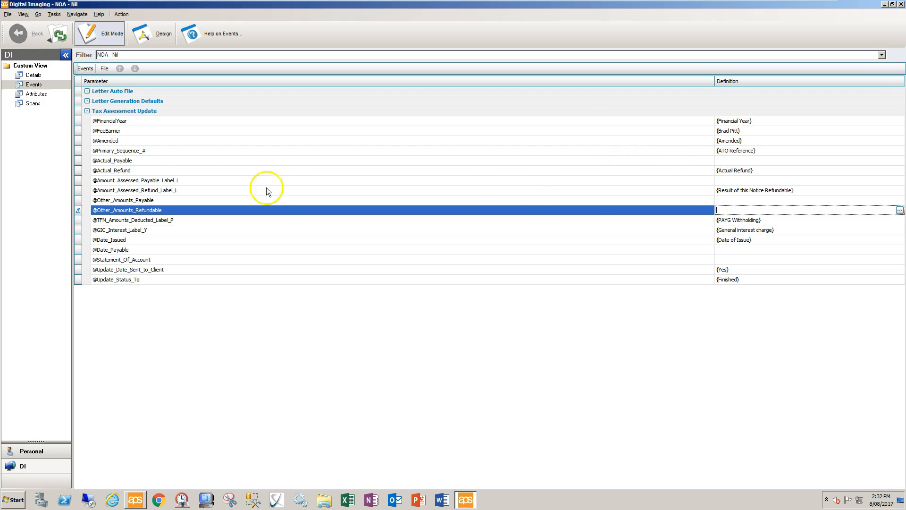
pyautogui.click(122, 162)
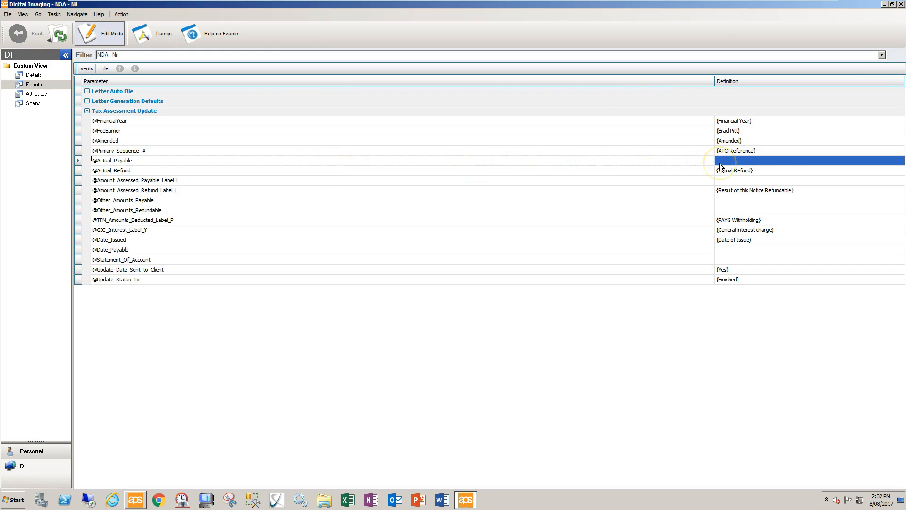
pyautogui.click(843, 162)
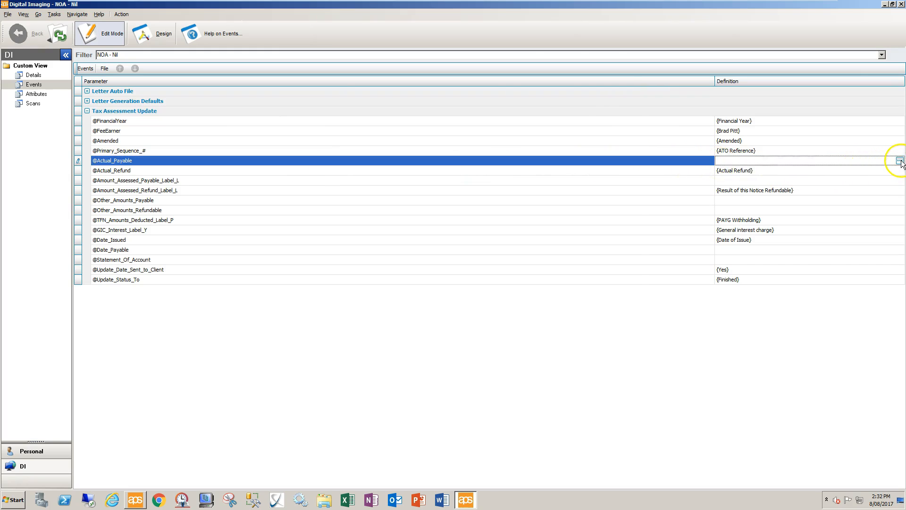
pyautogui.click(900, 161)
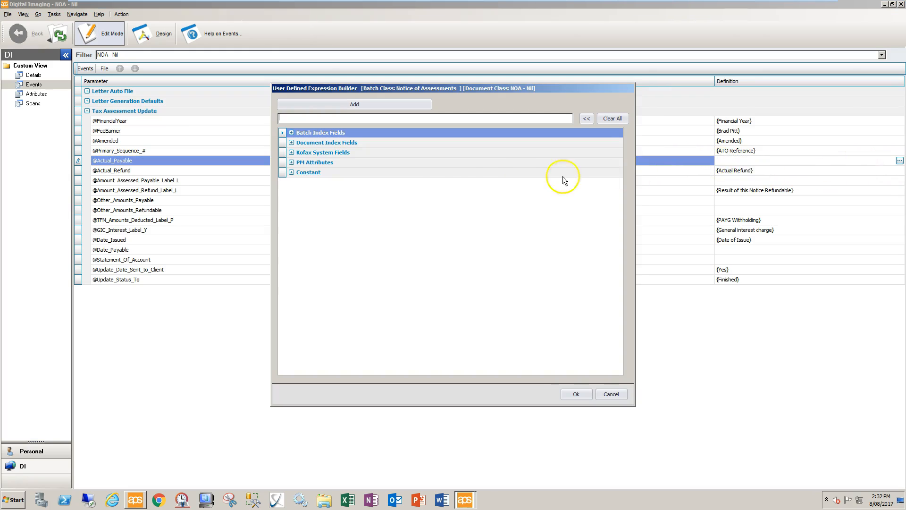
pyautogui.click(291, 142)
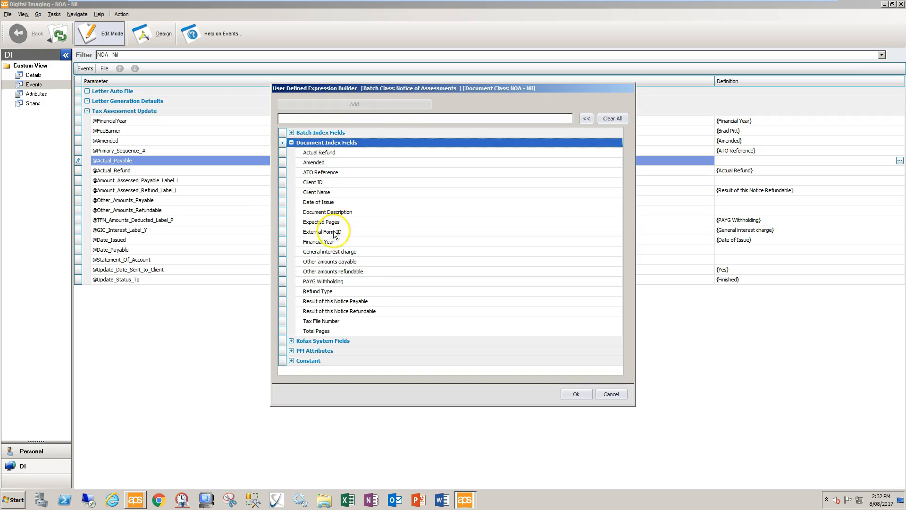
pyautogui.click(612, 394)
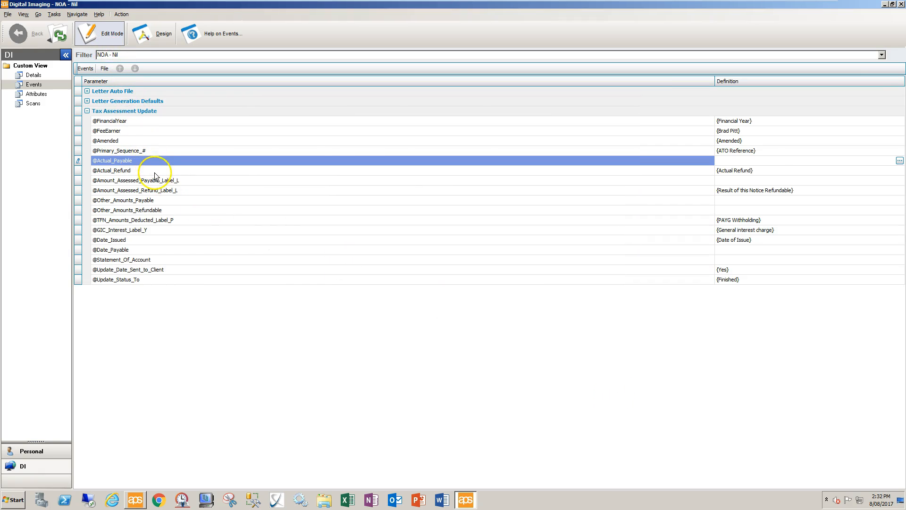
pyautogui.click(169, 171)
pyautogui.click(729, 181)
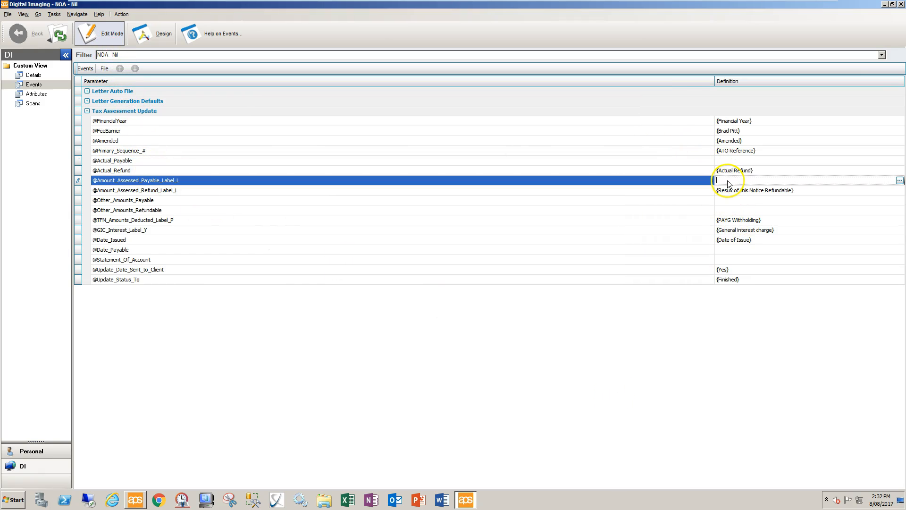
pyautogui.click(900, 181)
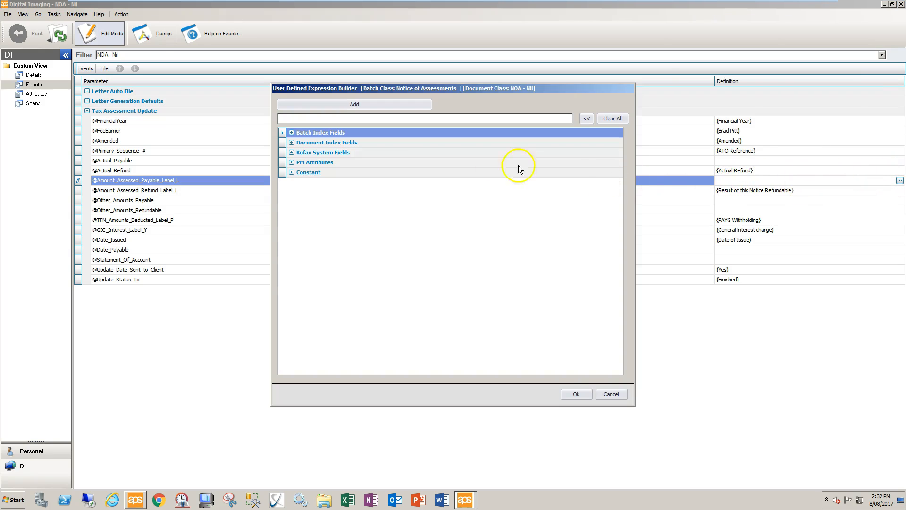
pyautogui.click(293, 142)
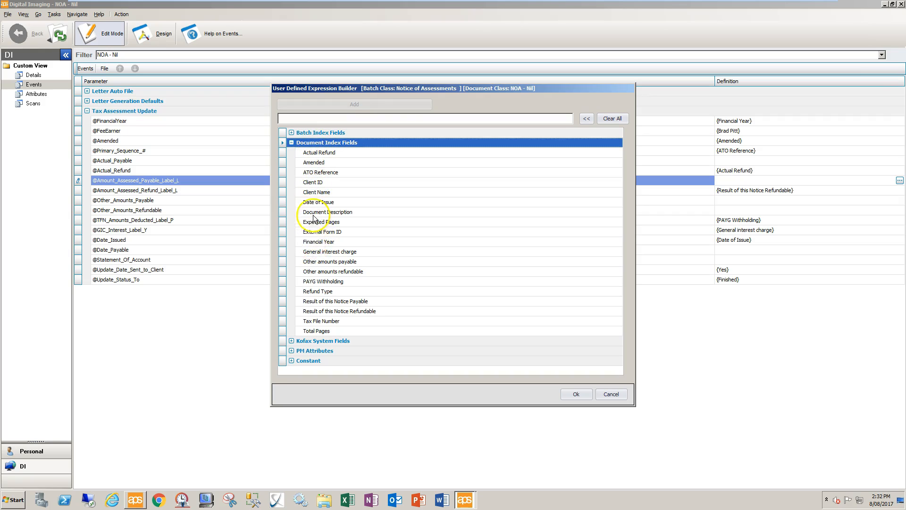
pyautogui.click(323, 302)
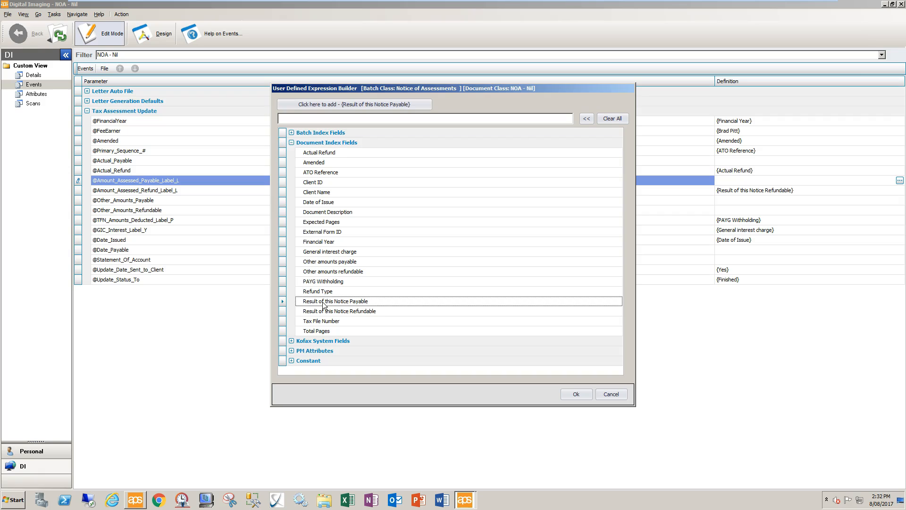
pyautogui.doubleClick(281, 303)
pyautogui.click(576, 394)
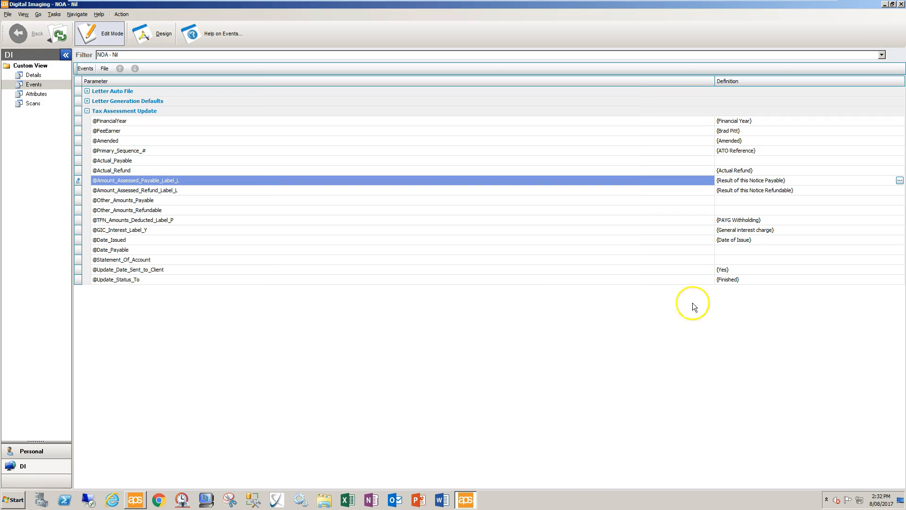
pyautogui.click(735, 202)
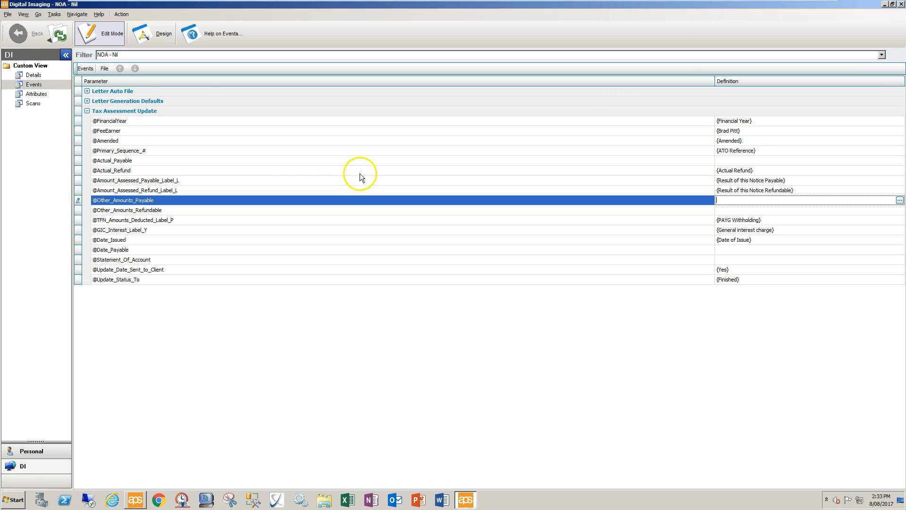
pyautogui.click(104, 69)
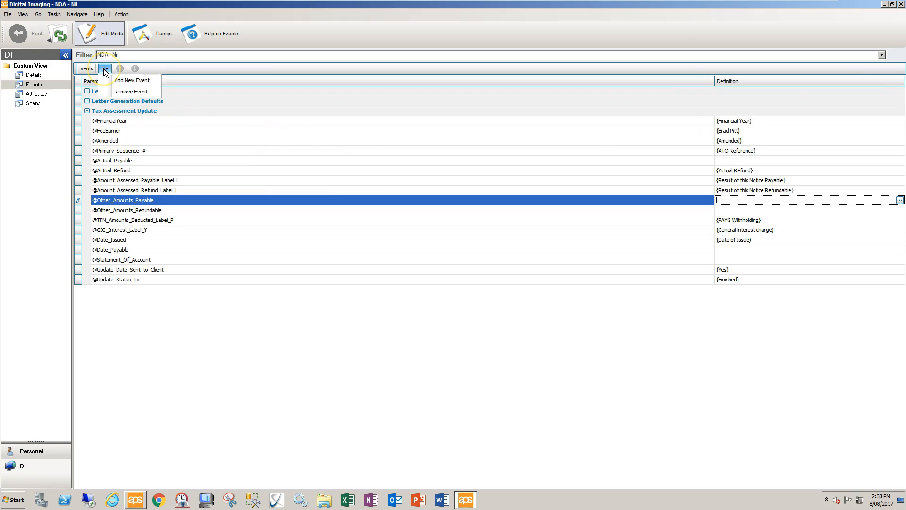
pyautogui.click(287, 163)
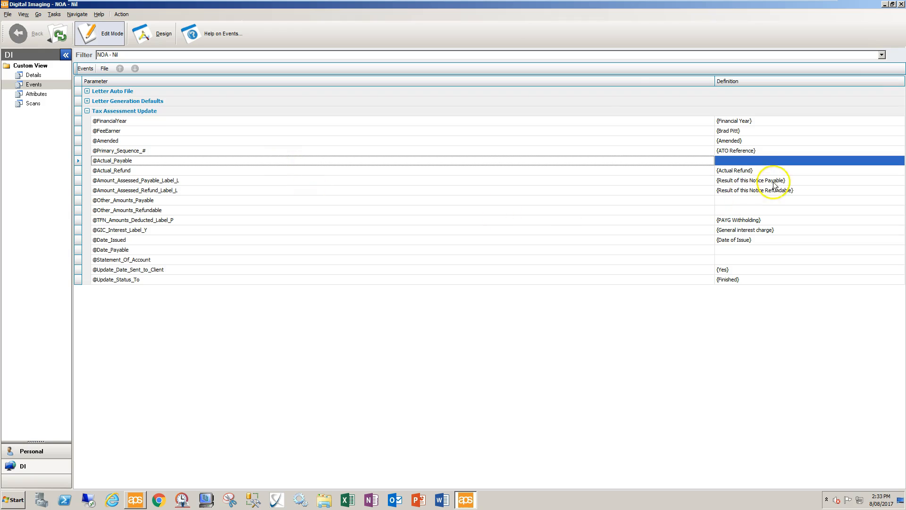
# Step: Switch the filter to NOA - Payable and review the parameters of its Tax Assessment Update event
pyautogui.click(183, 56)
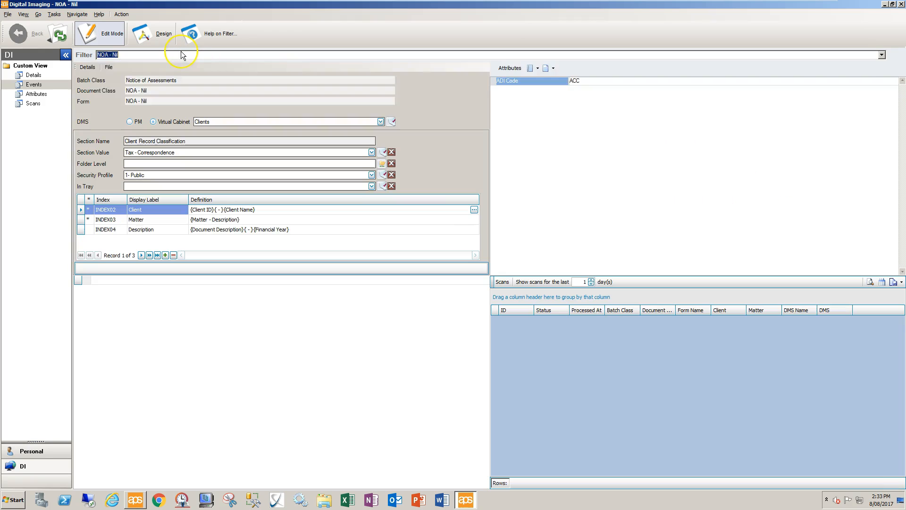
pyautogui.click(181, 51)
pyautogui.press('Down')
pyautogui.press('Return')
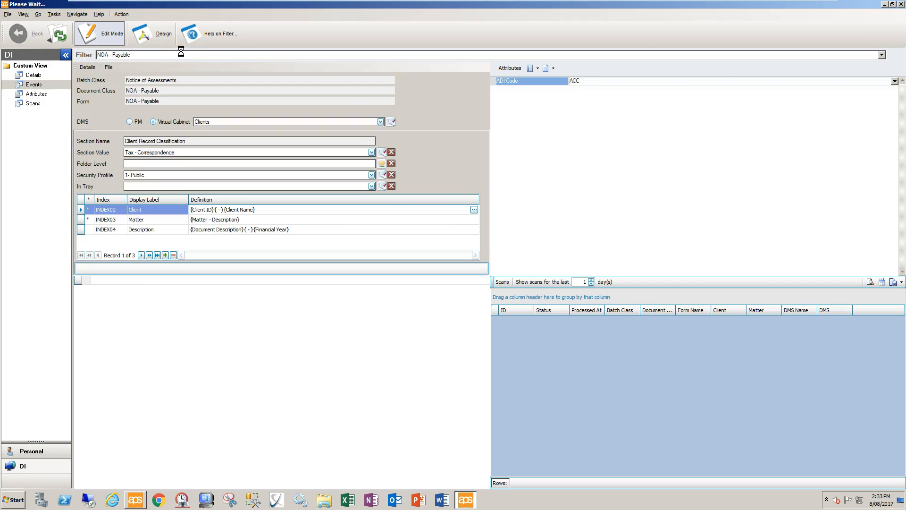
pyautogui.click(36, 84)
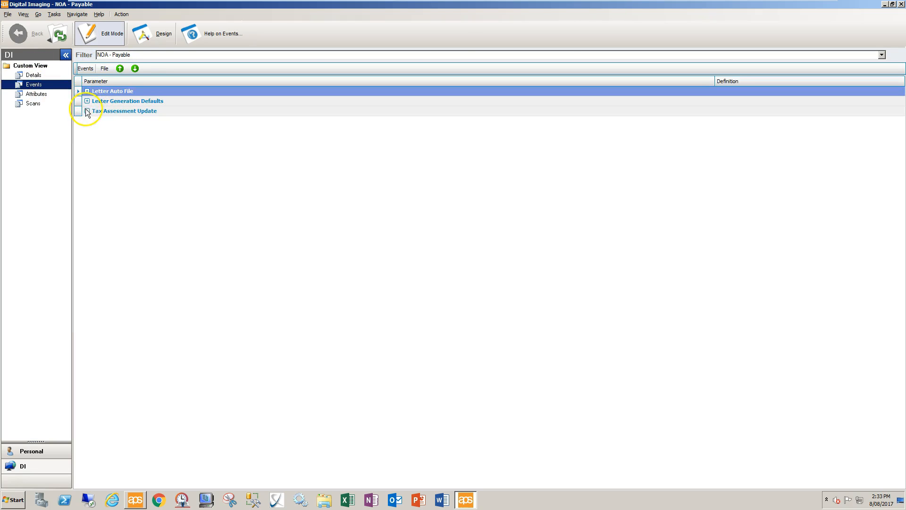
pyautogui.click(87, 111)
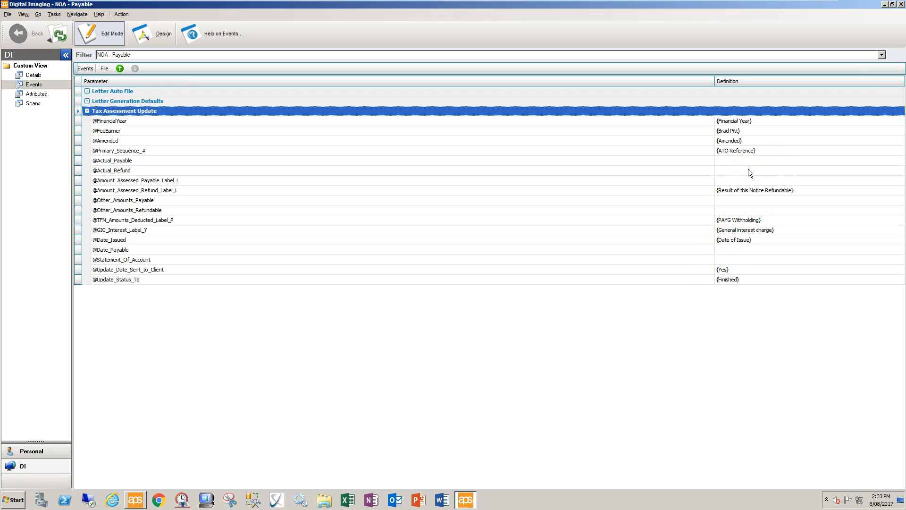
pyautogui.click(86, 110)
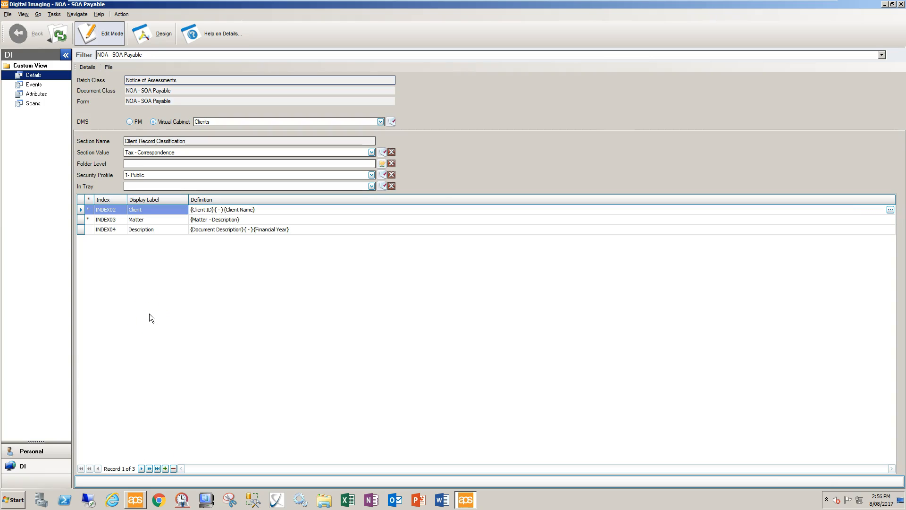
# Step: Show the events of NOA - SOA Payable and expand the parameters of its Tax Assessment Update event
pyautogui.click(33, 85)
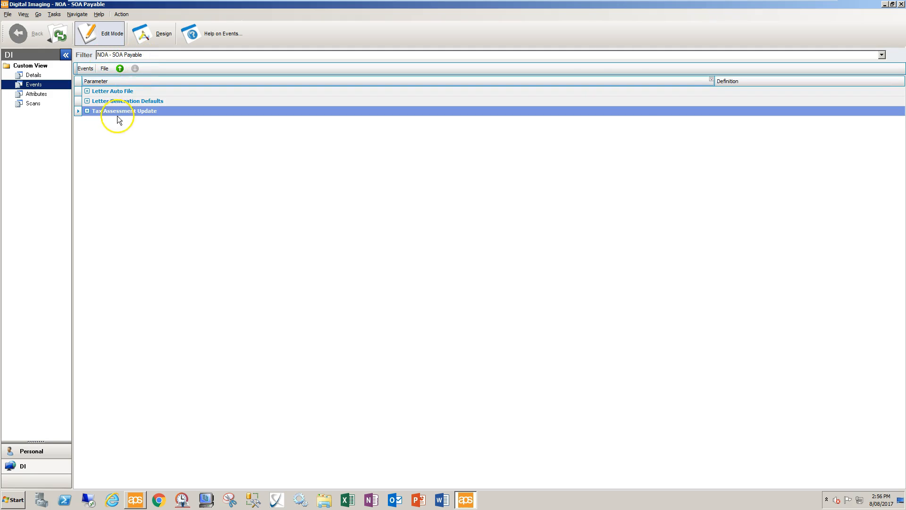
pyautogui.click(87, 111)
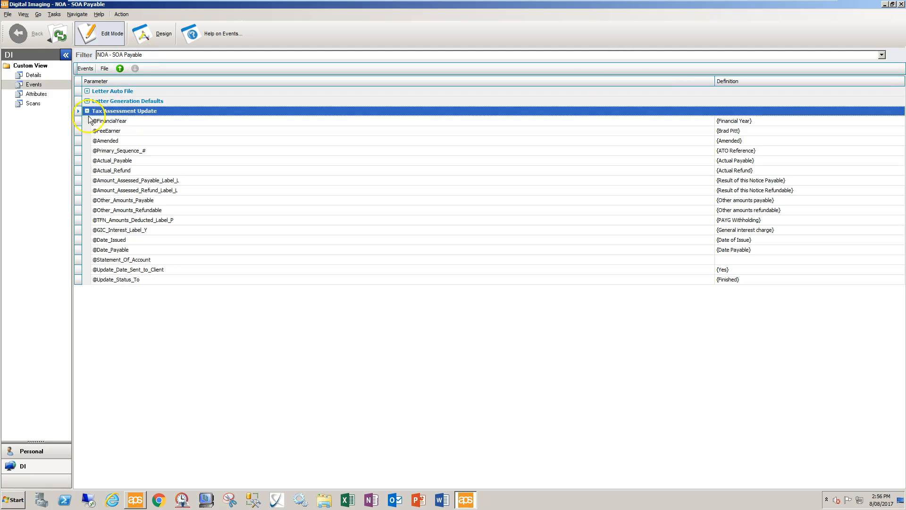